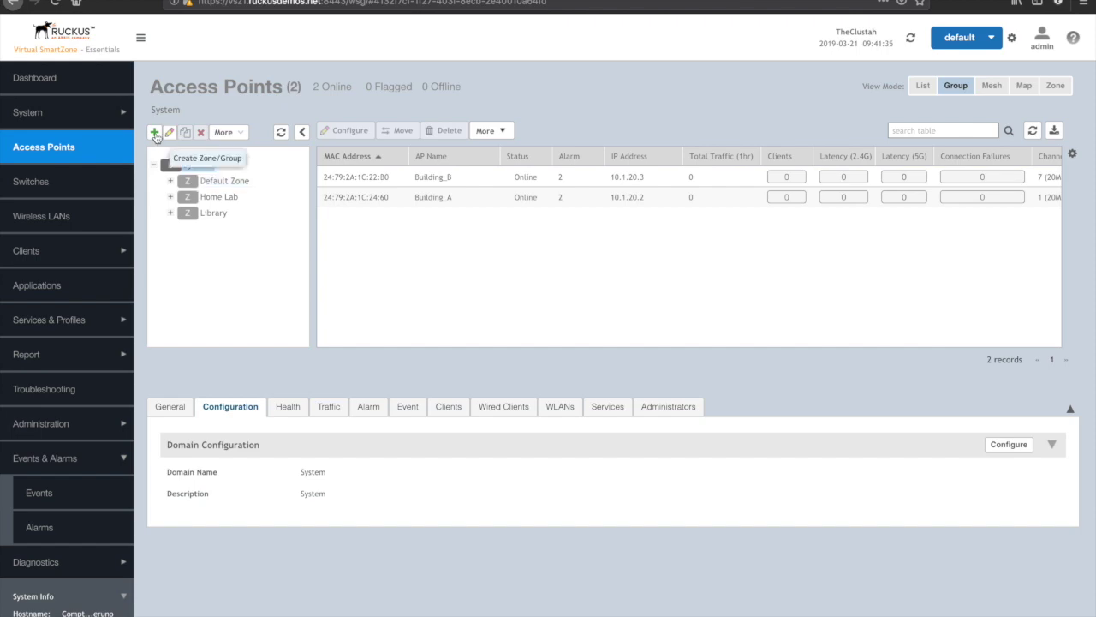
Step: Start a new zone named B2B_MeshGroup under System and enable mesh networking for it
left_click(155, 133)
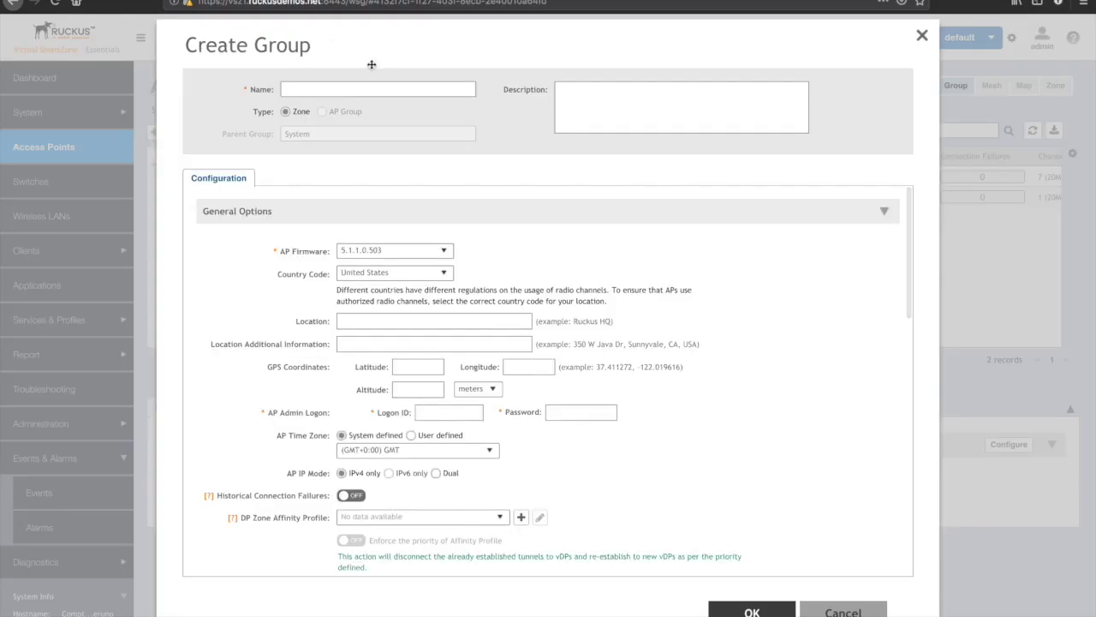
type("B2")
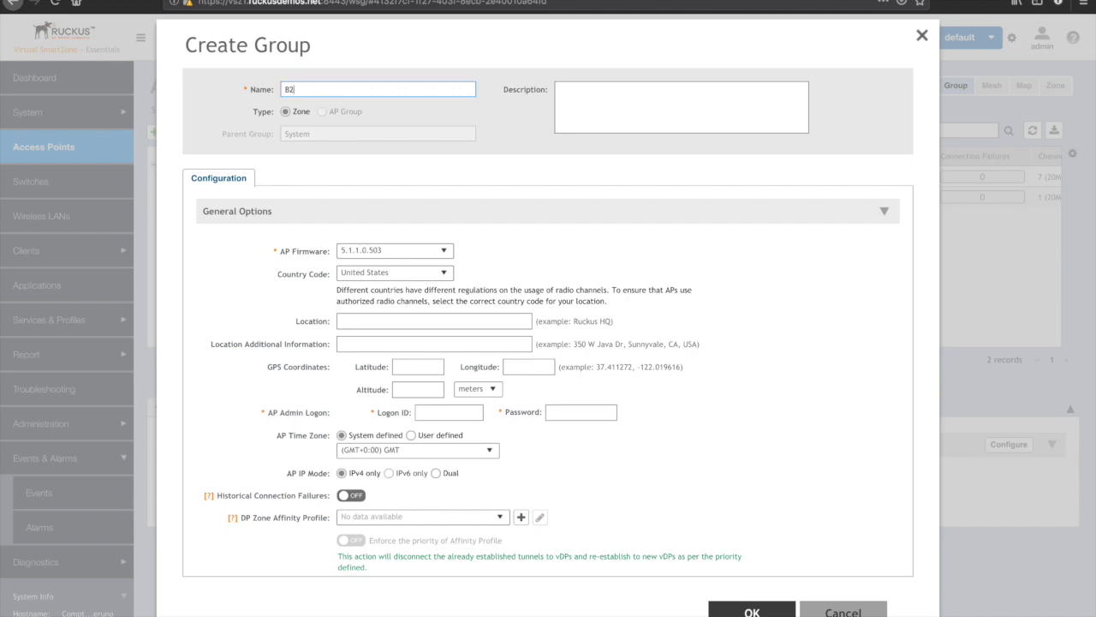
type("8_MeshGroup")
scroll(630, 347, "down", 3)
scroll(630, 347, "down", 3)
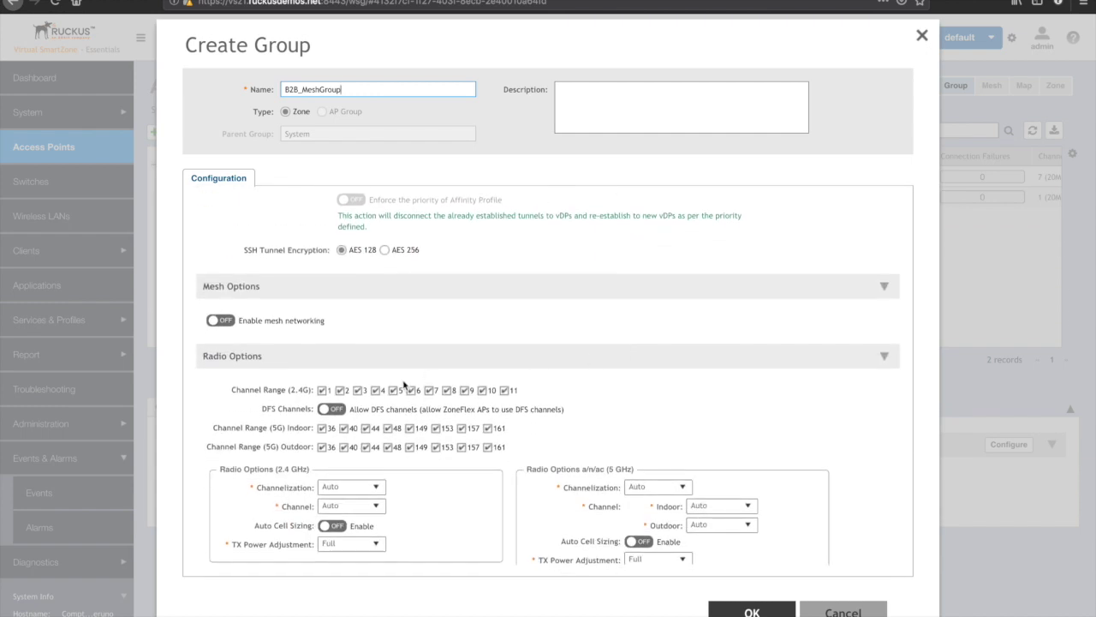
left_click(227, 322)
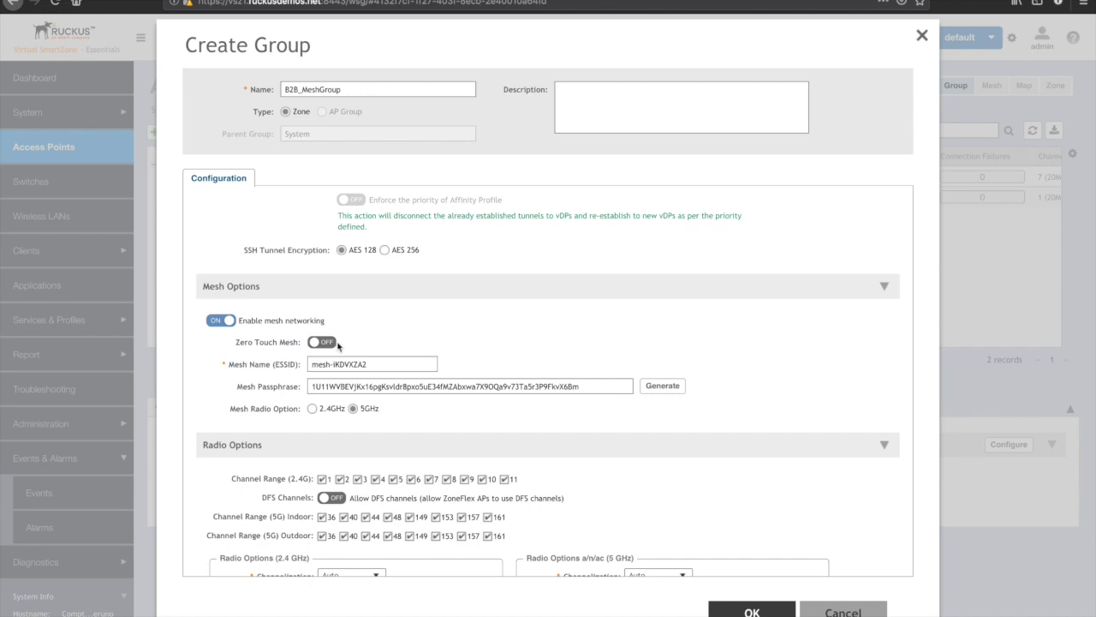
Step: Set the zone's AP admin logon ID to admin, paste the stored admin password, and save the zone
scroll(420, 341, "up", 10)
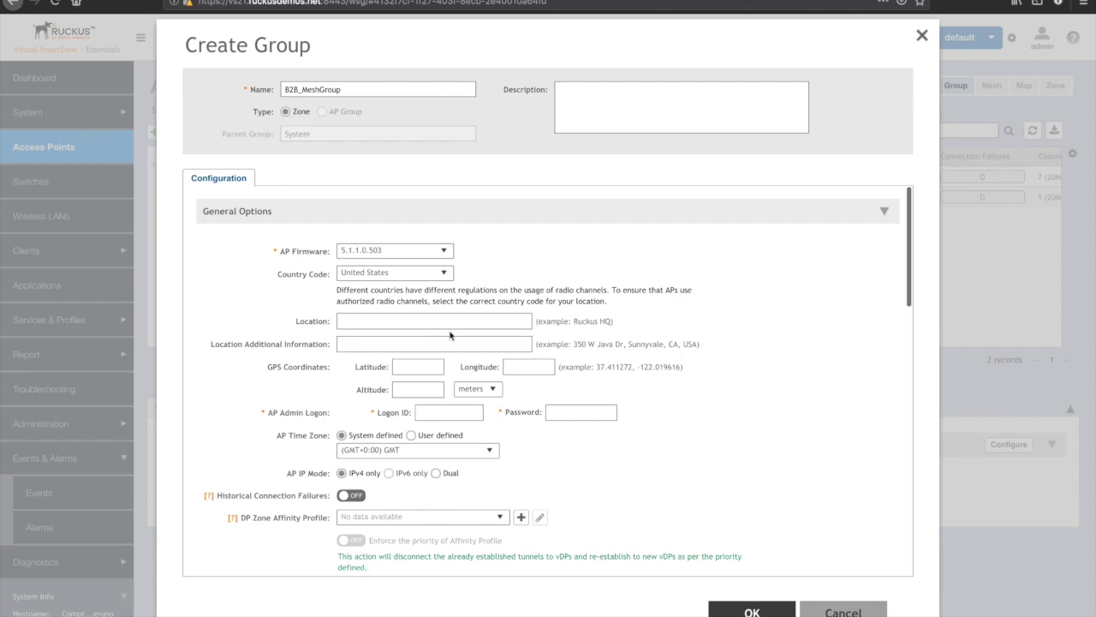
scroll(671, 385, "down", 5)
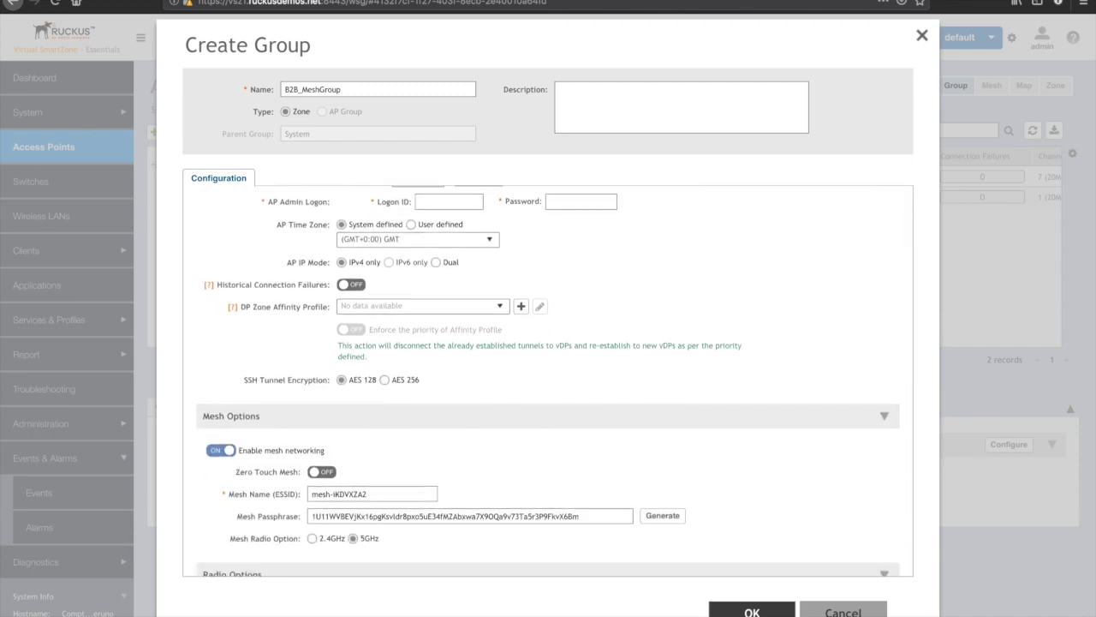
left_click(752, 612)
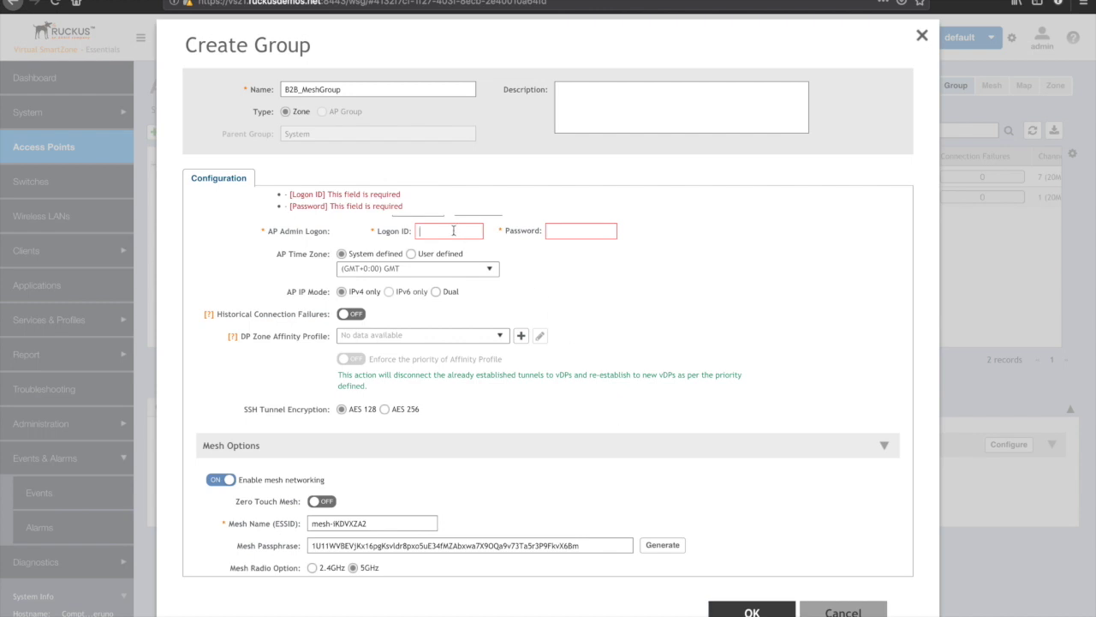
type("admin")
key("Tab")
key("super+backslash")
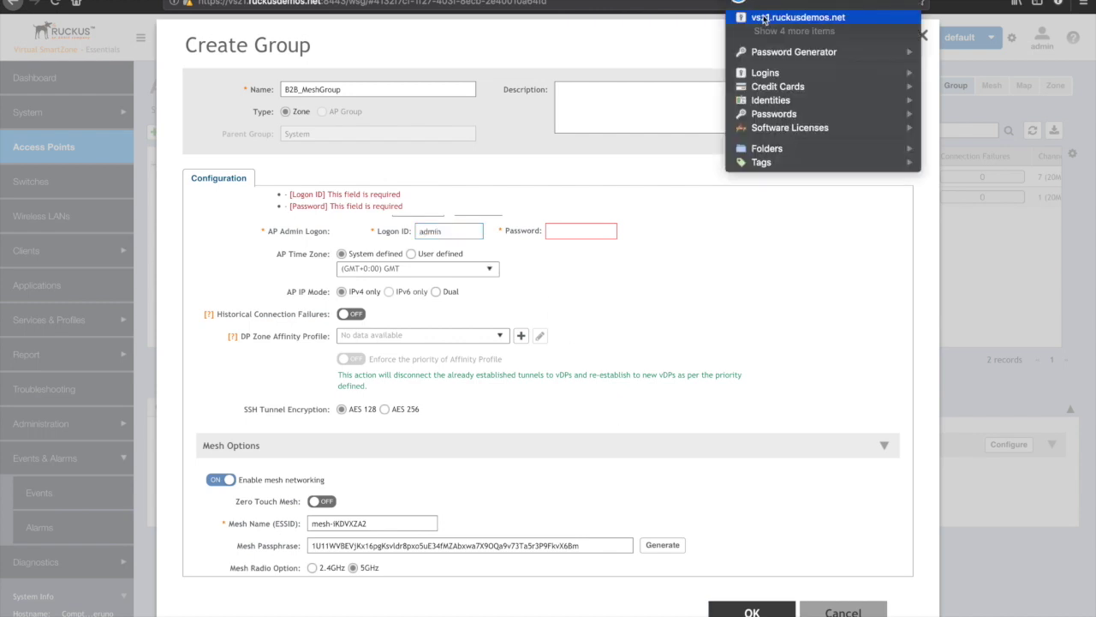
mouse_move(765, 20)
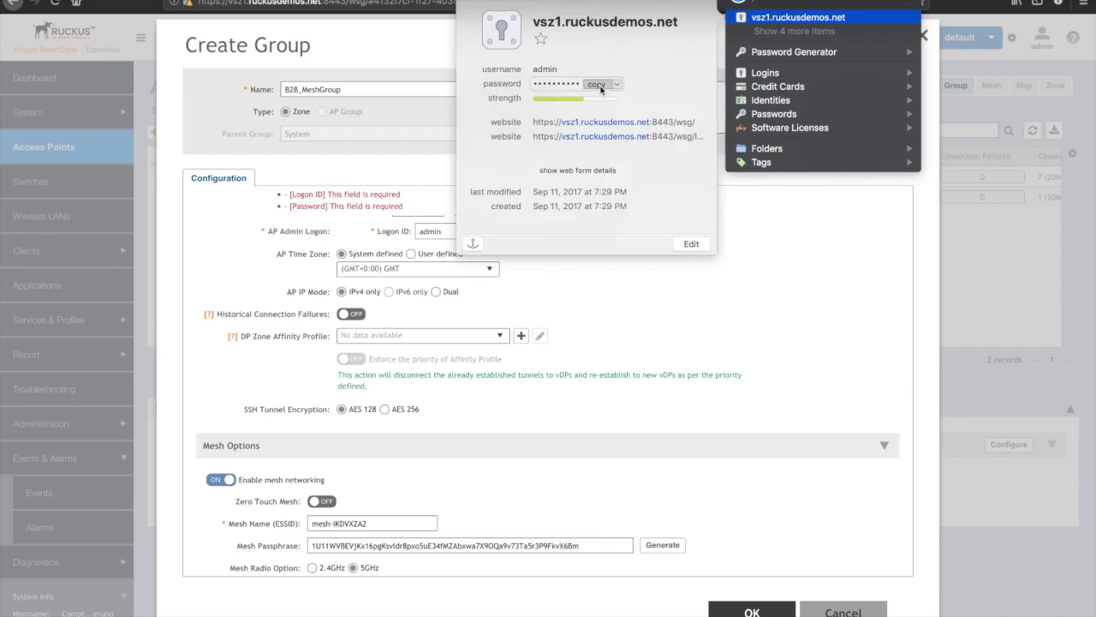
left_click(597, 86)
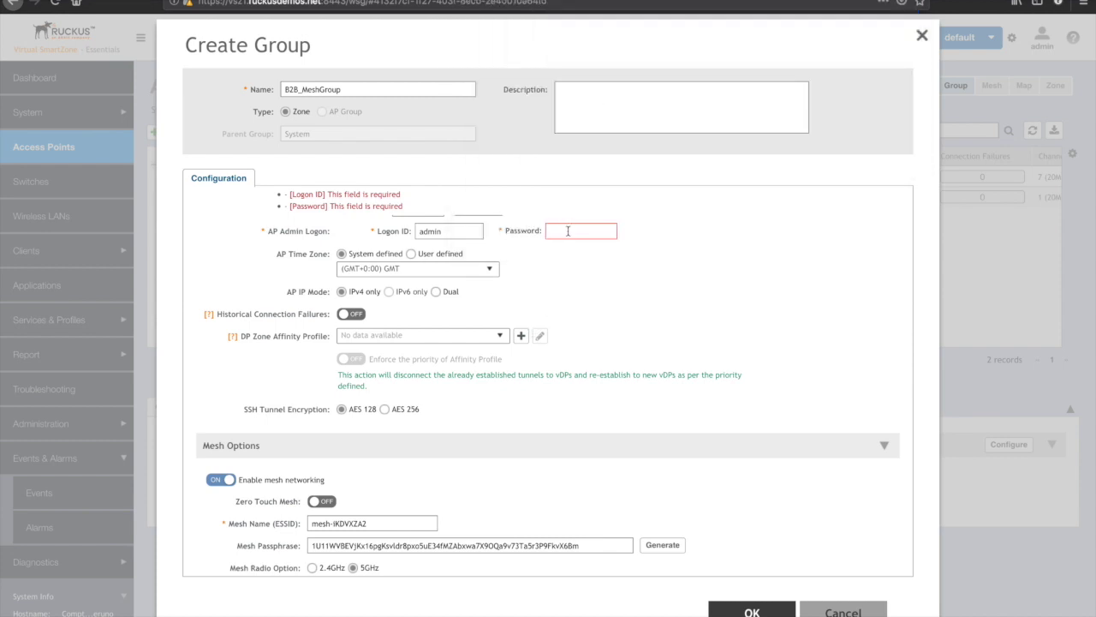
key("ctrl+v")
left_click(768, 611)
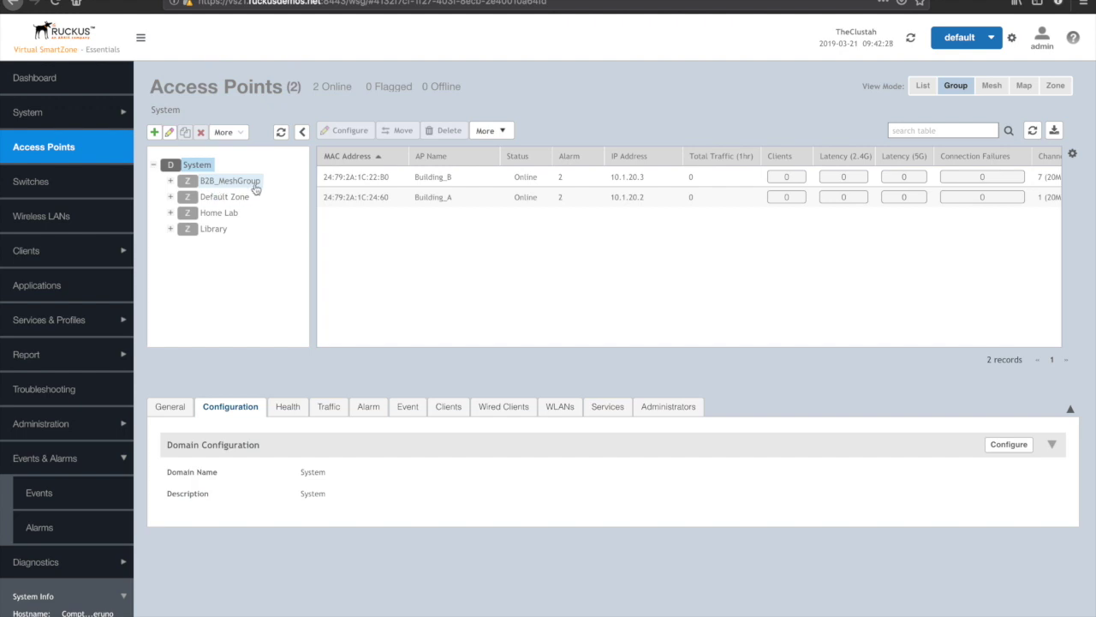
Step: Move both access points, Building_A and Building_B, from Default Zone to the default AP group of B2B_MeshGroup
left_click(232, 200)
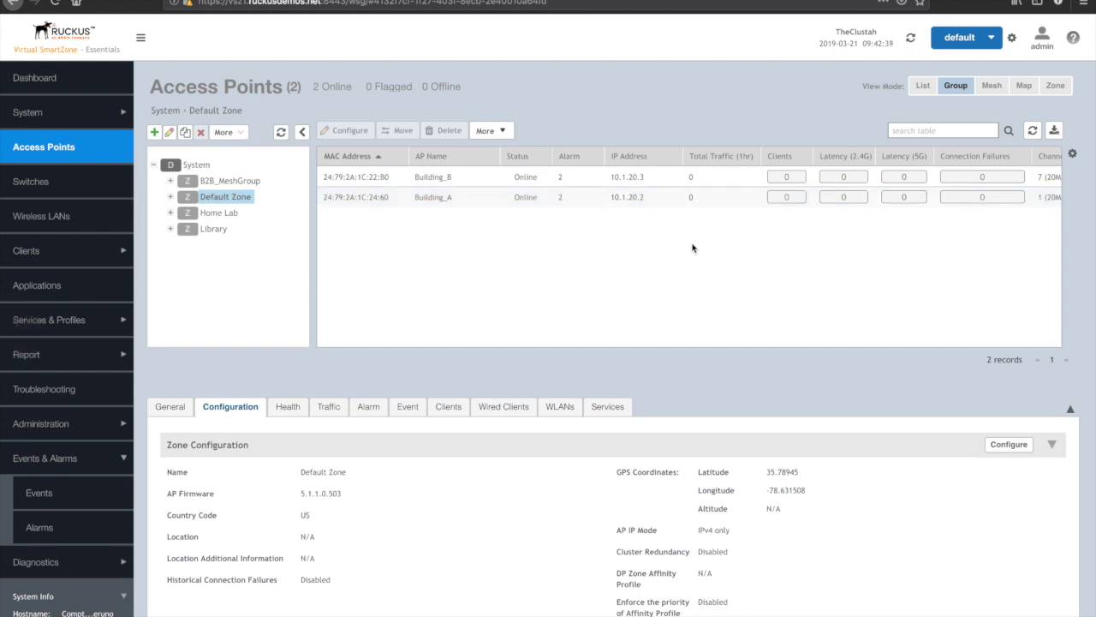
left_click_drag(672, 342, 944, 341)
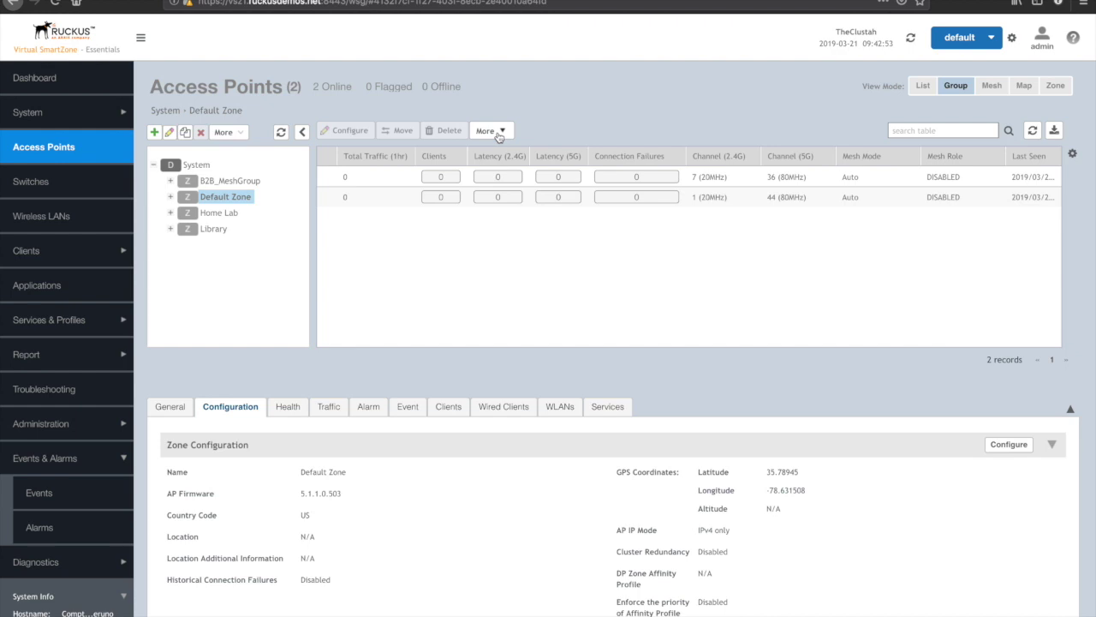
left_click(366, 178)
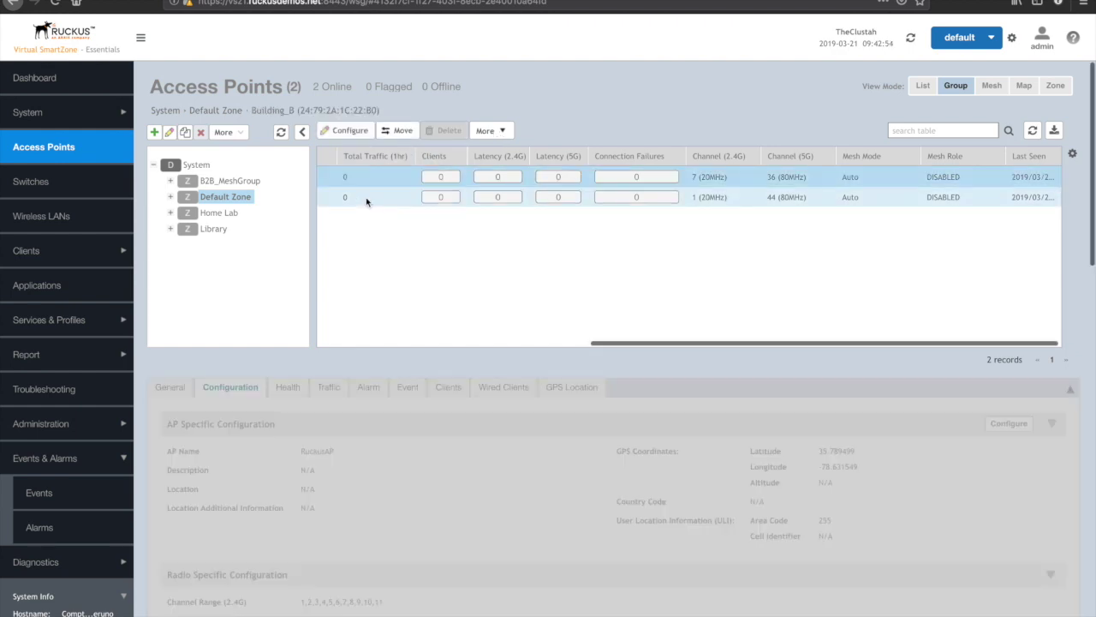
left_click(366, 198, "shift")
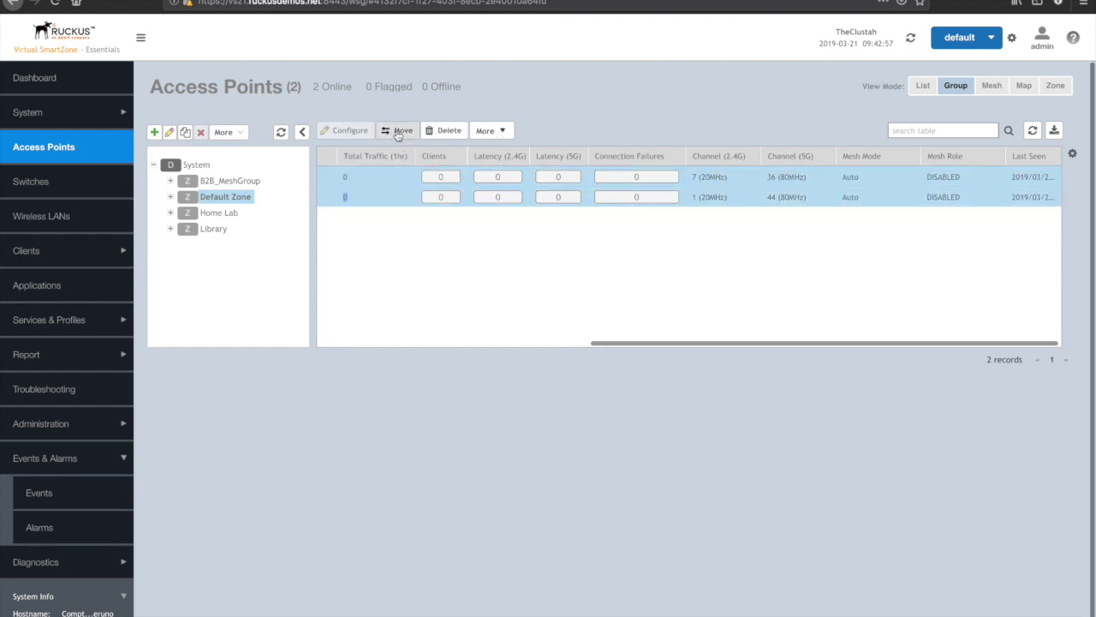
left_click(399, 132)
left_click(370, 203)
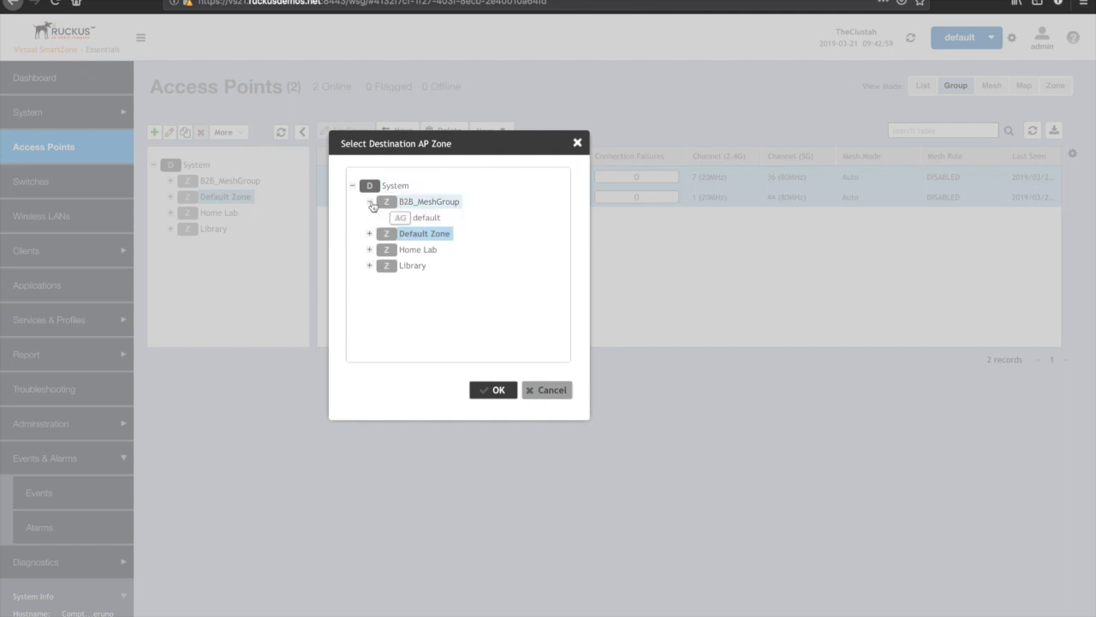
left_click(420, 218)
left_click(497, 389)
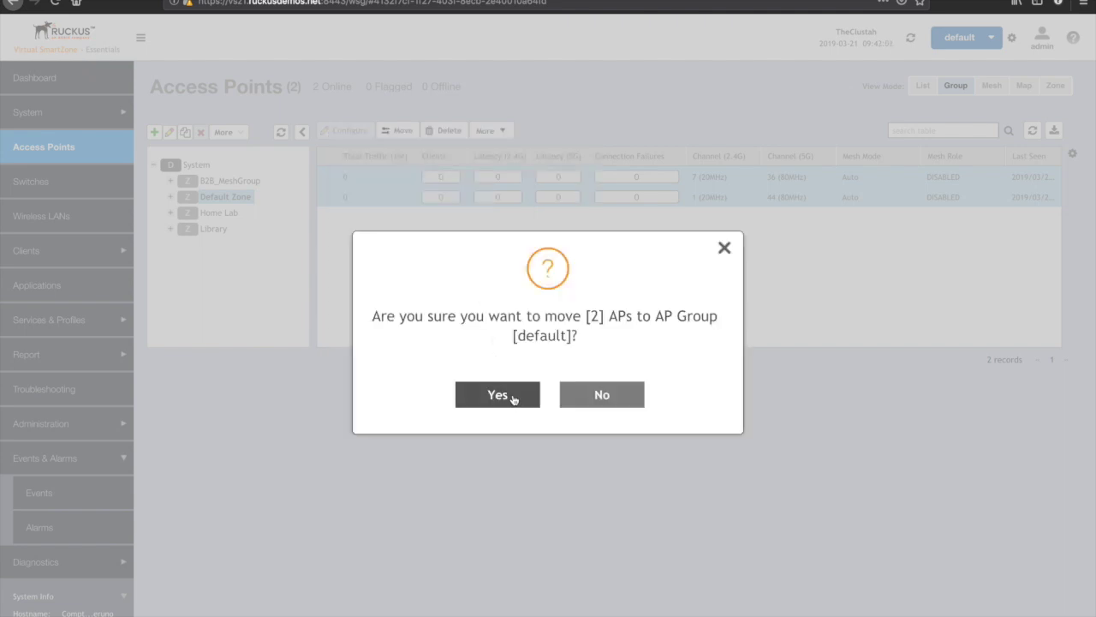
left_click(514, 398)
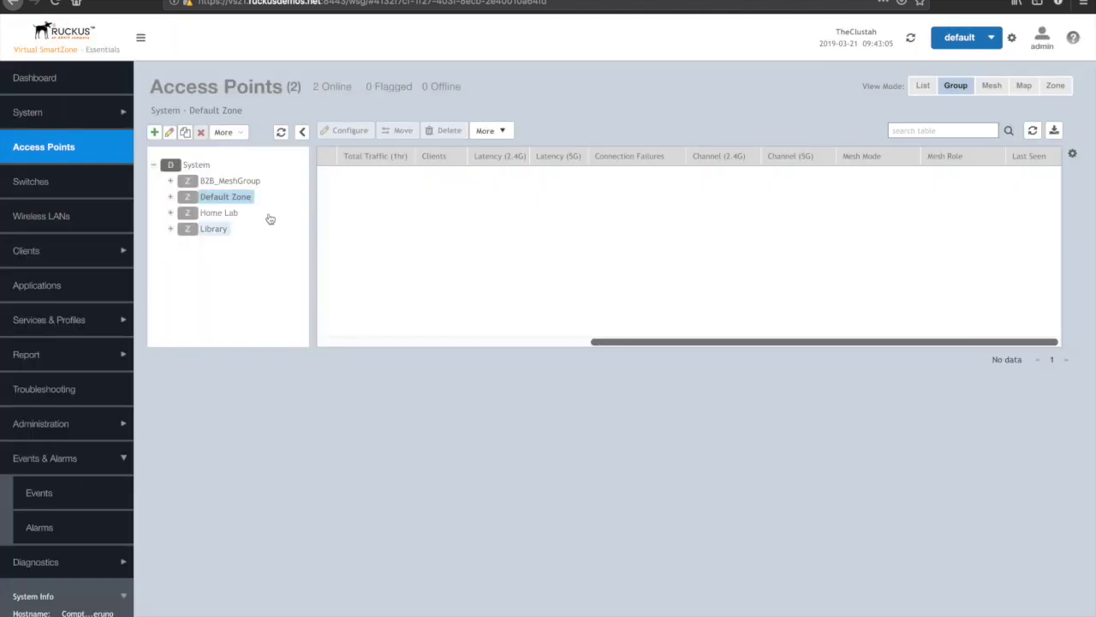
Step: Check the access points listed in the B2B_MeshGroup zone and refresh the event log
left_click(239, 182)
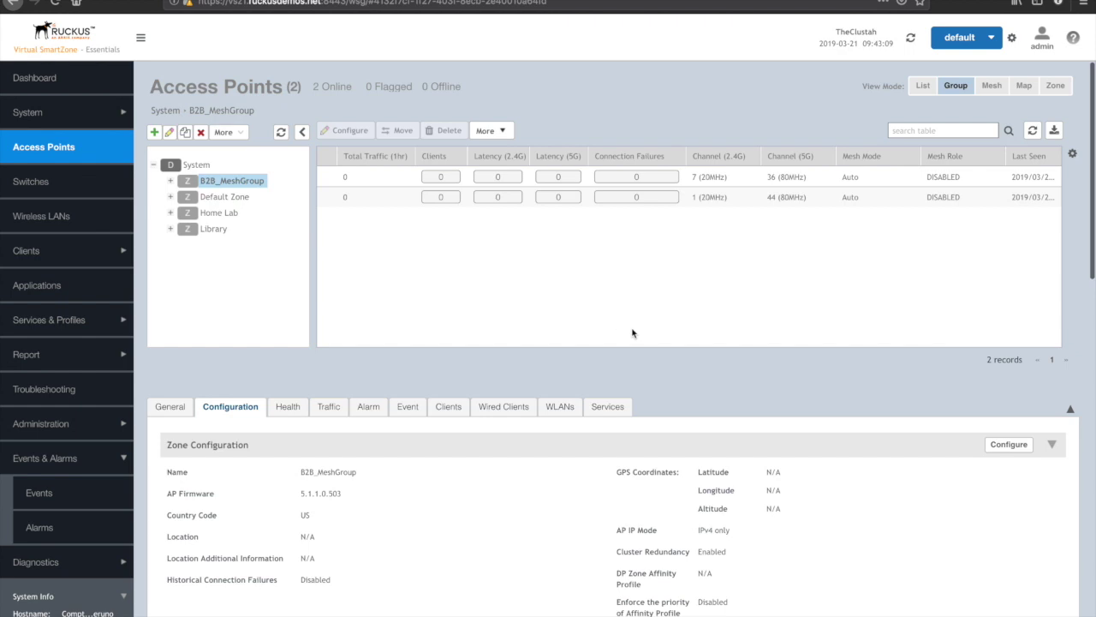
scroll(634, 334, "left", 5)
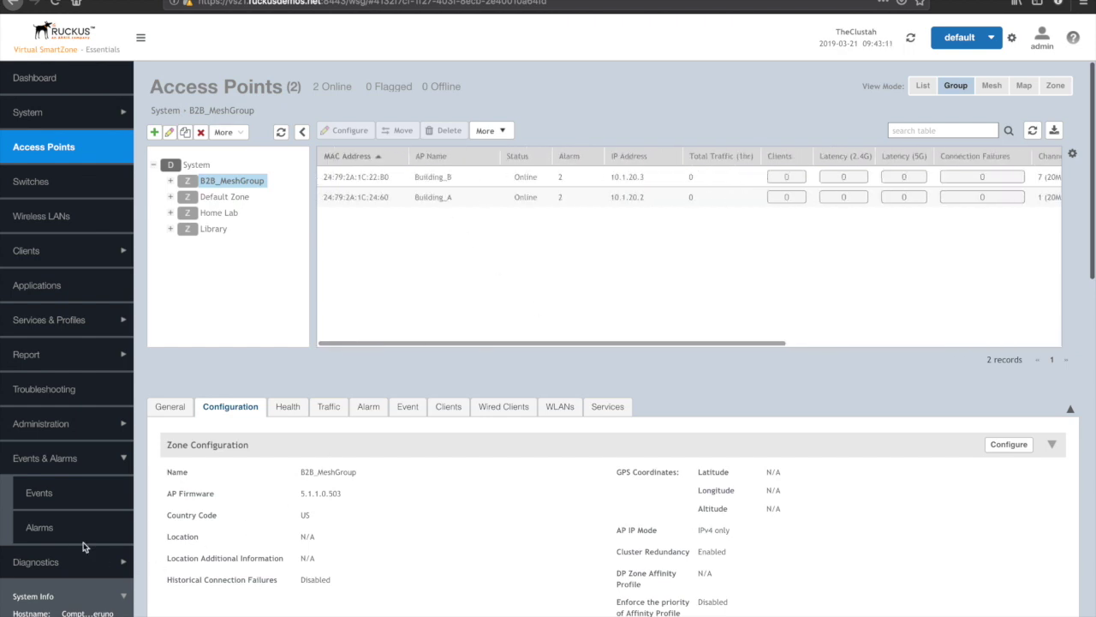
left_click(63, 504)
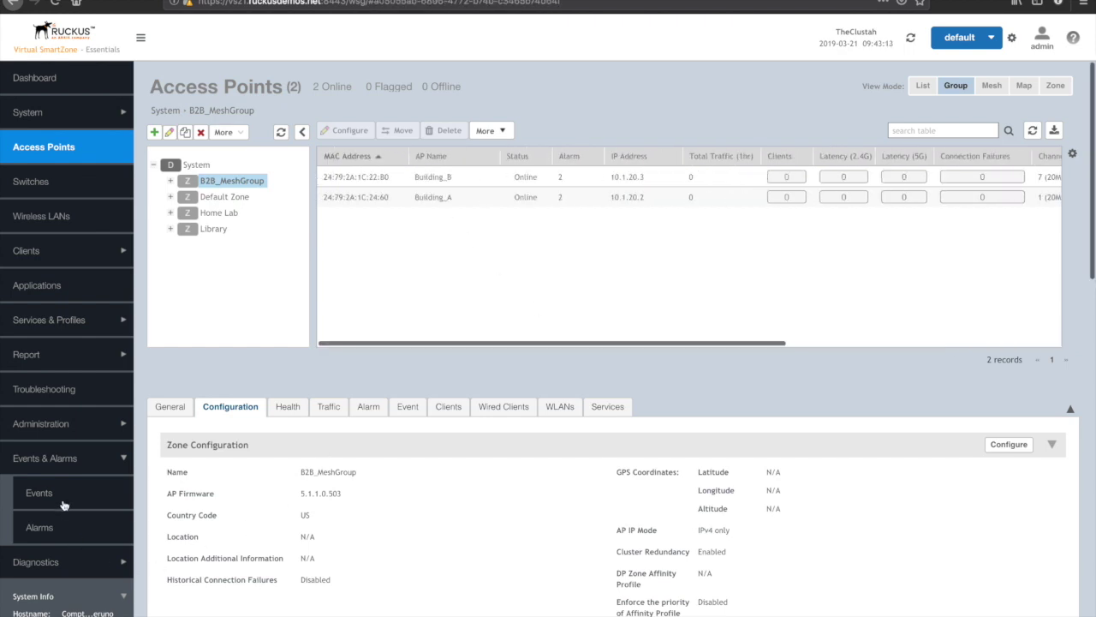
left_click(1041, 117)
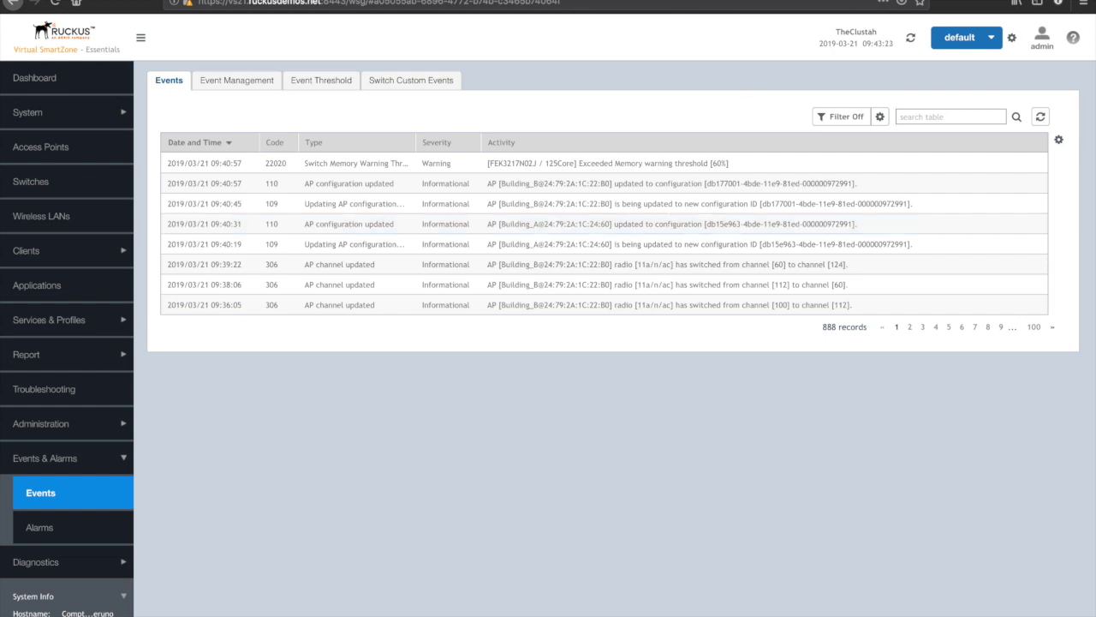
left_click(1040, 119)
Step: Recheck the access points in the B2B_MeshGroup zone and reload the events for AP configuration updates
left_click(39, 148)
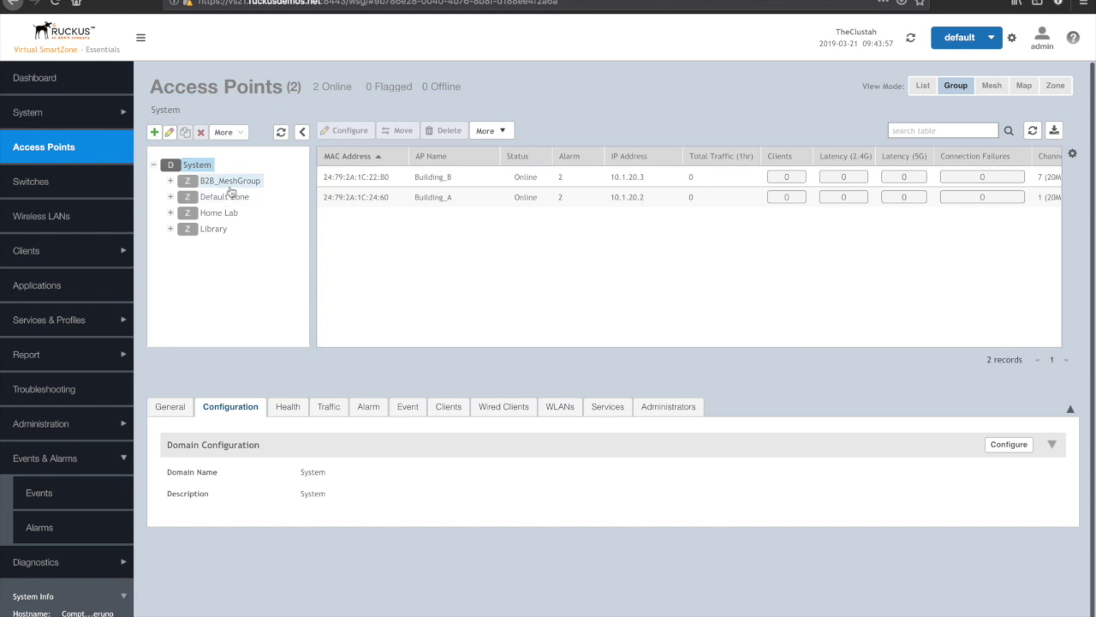
left_click(230, 184)
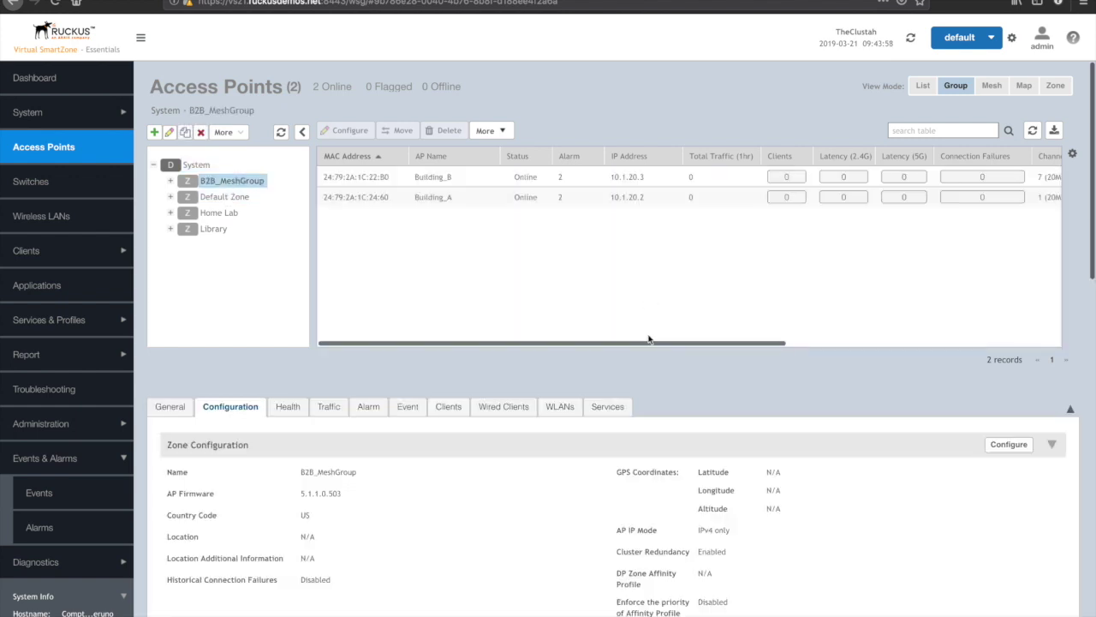
left_click_drag(647, 343, 534, 349)
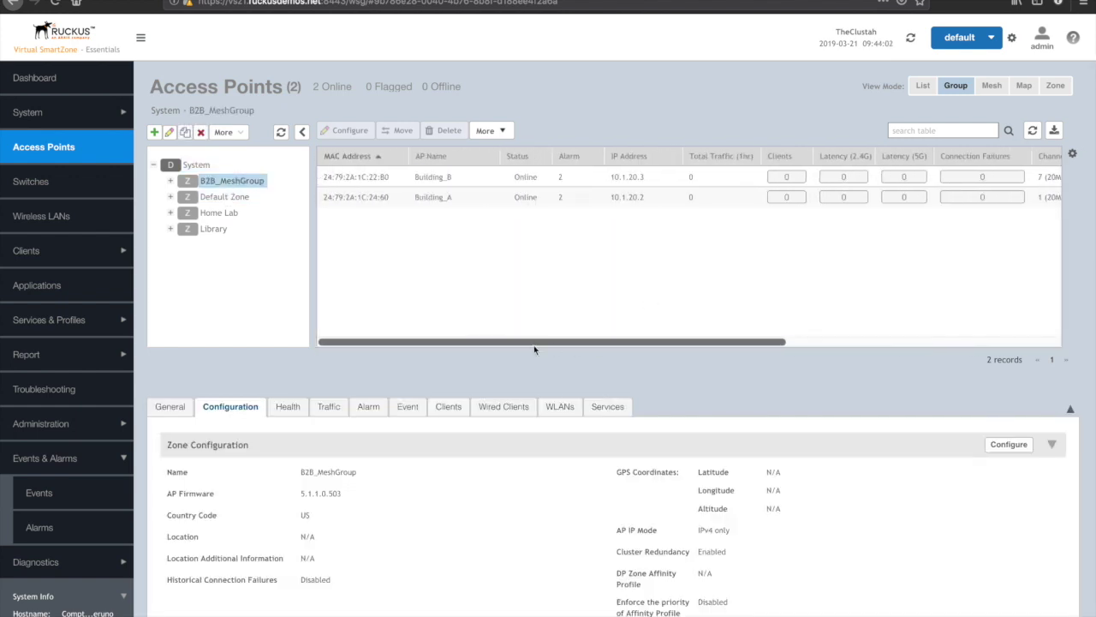
left_click(67, 497)
left_click(1040, 118)
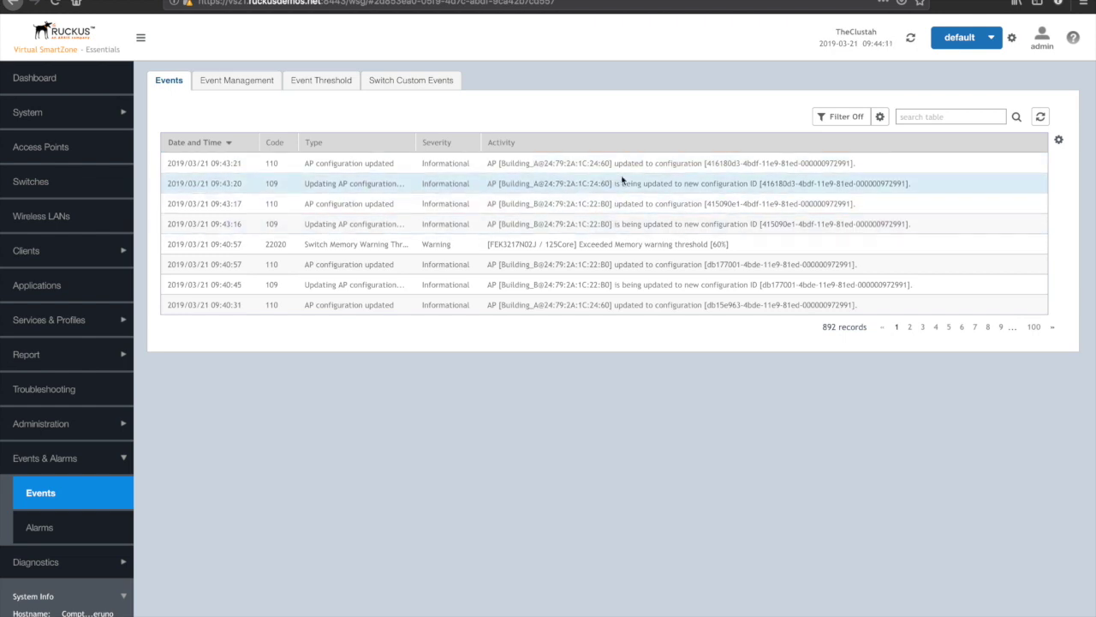
Step: Return to the access points and examine the IP address, channel, mesh mode and mesh role of Building_A and Building_B
left_click(45, 155)
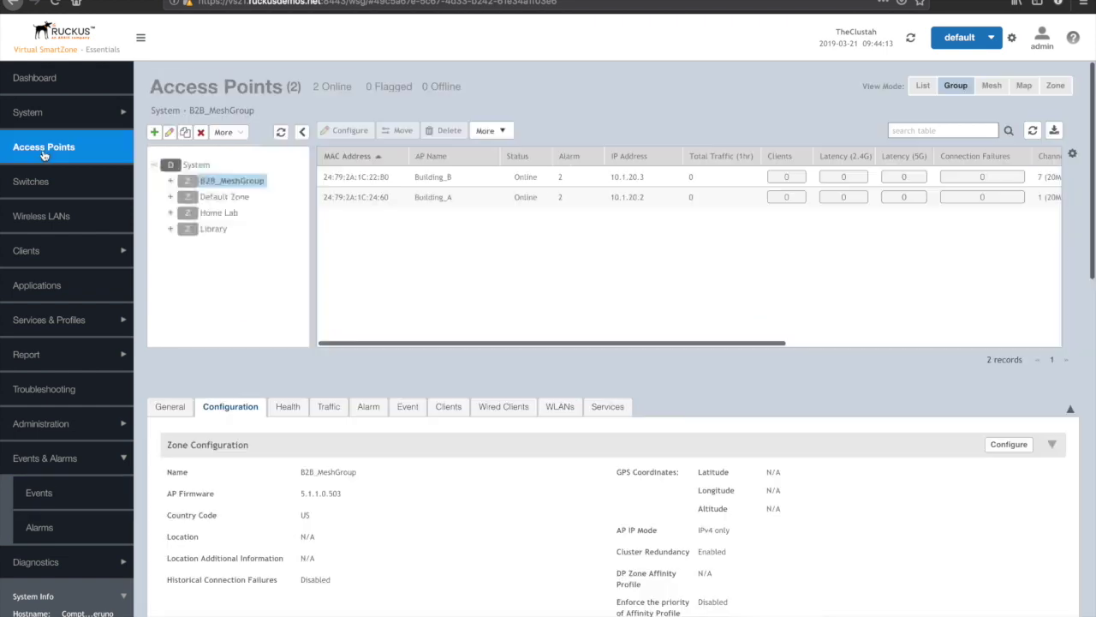
left_click(236, 186)
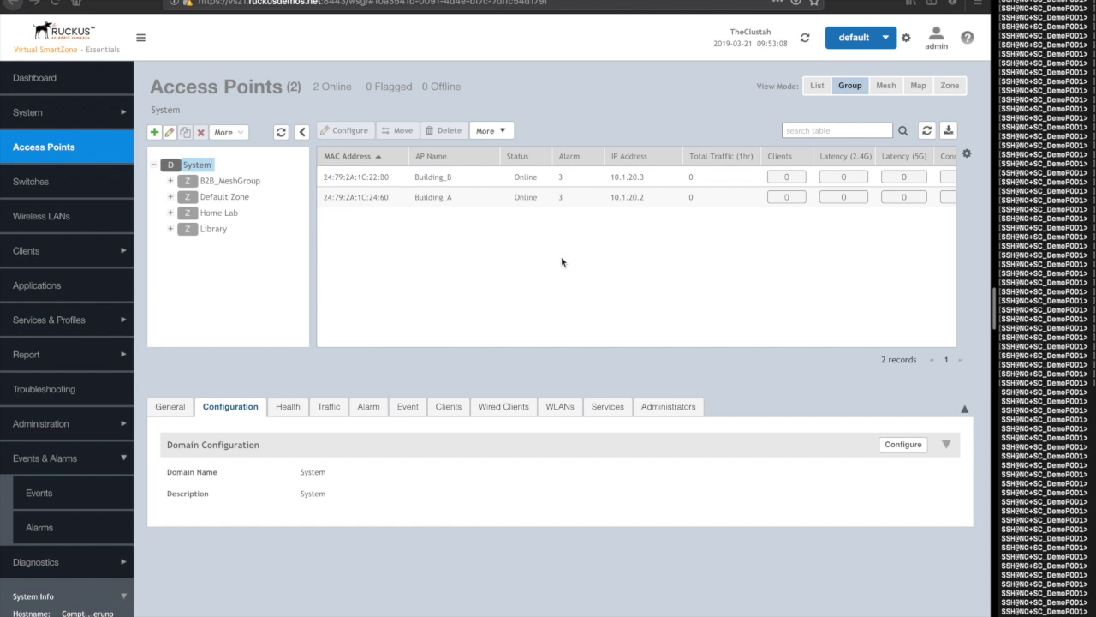
scroll(547, 272, "right", 10)
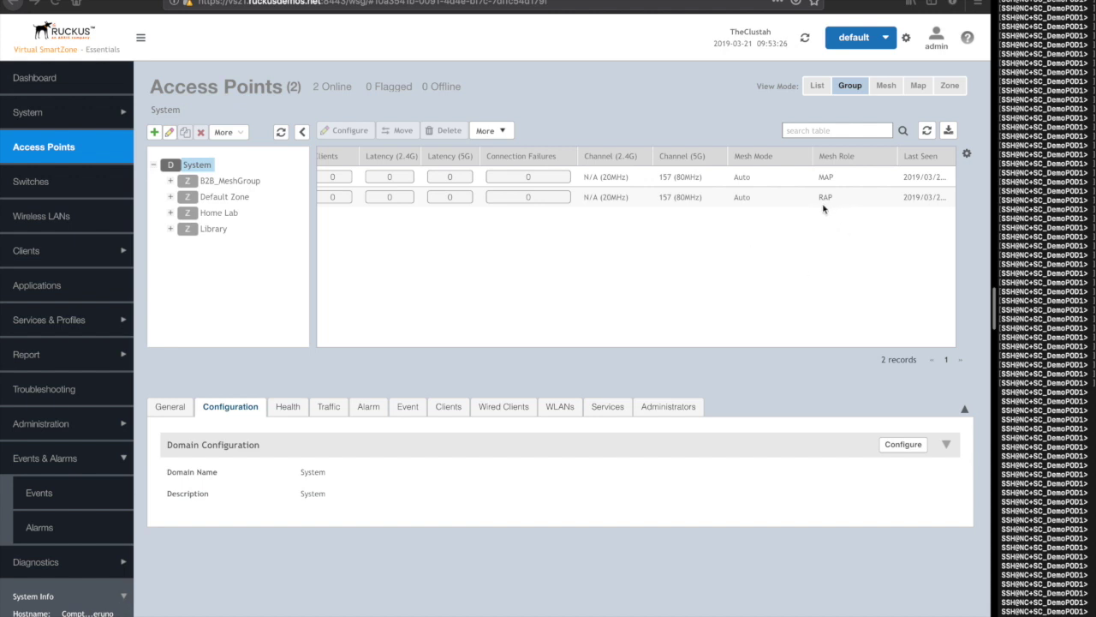
scroll(798, 252, "left", 3)
scroll(770, 253, "left", 3)
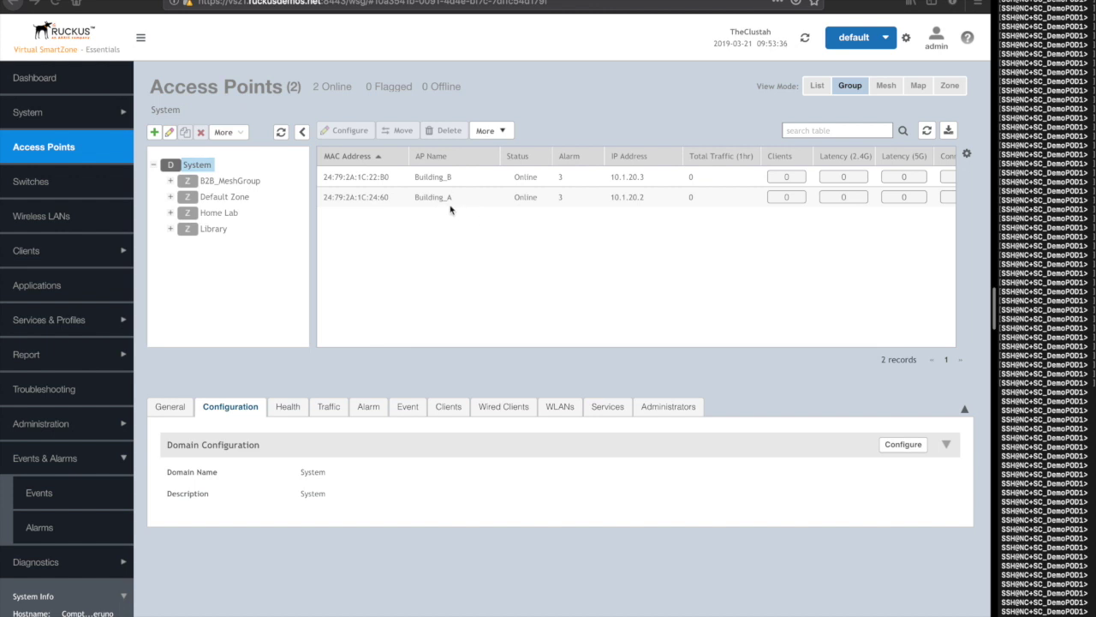
scroll(602, 274, "right", 6)
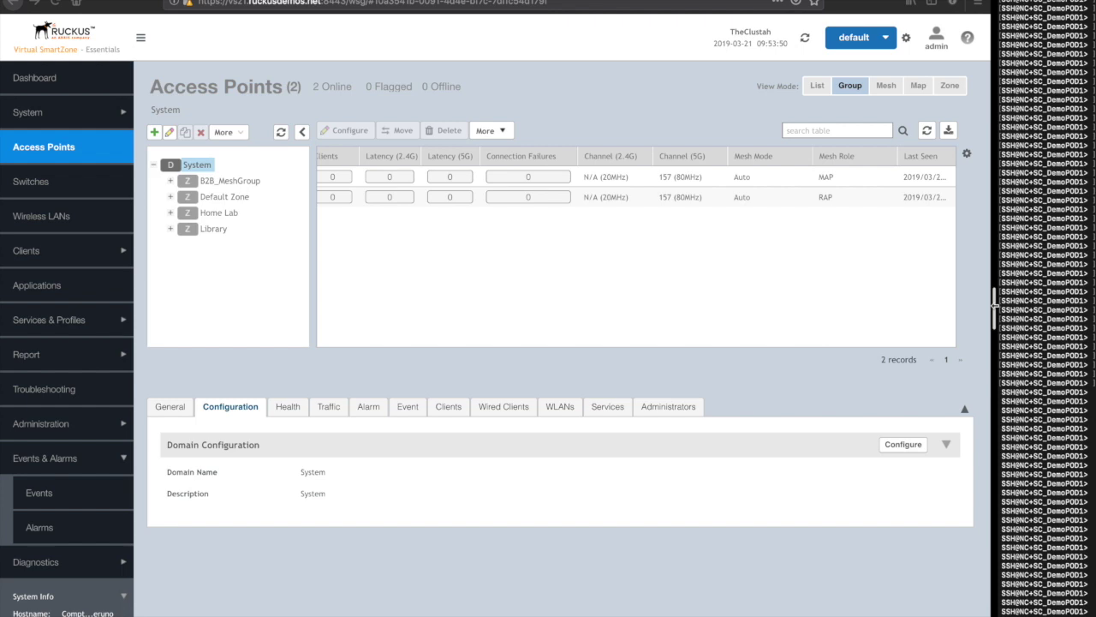
Step: Widen the terminal beside the browser and ping Building_A at 10.1.20.2 from the switch's command line
left_click_drag(995, 301, 713, 297)
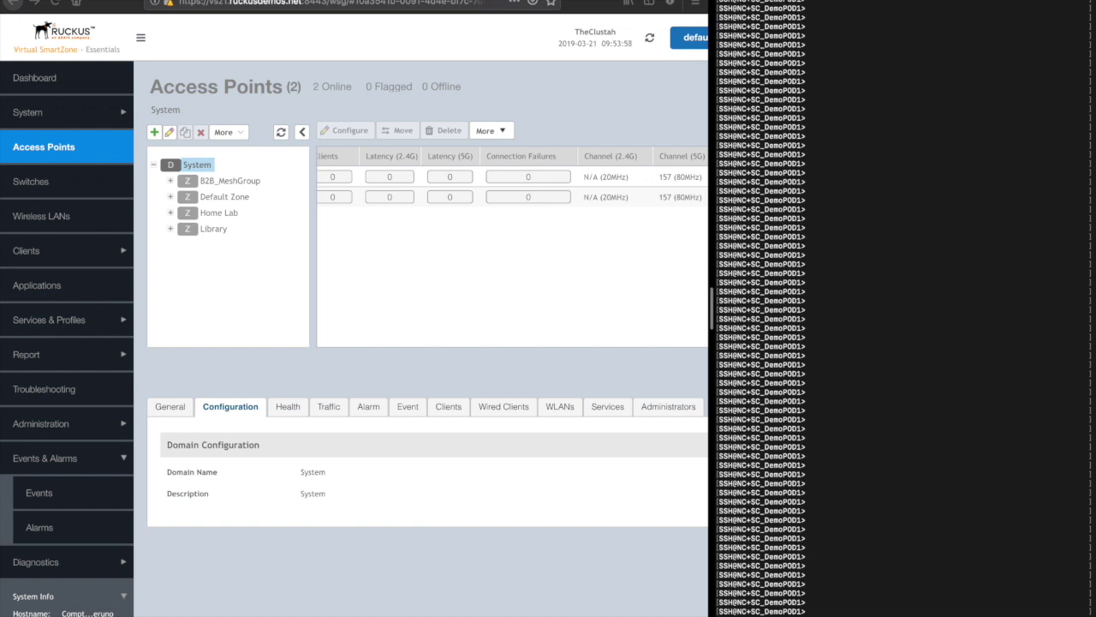
type("ping 10.1.20.2")
key("Return")
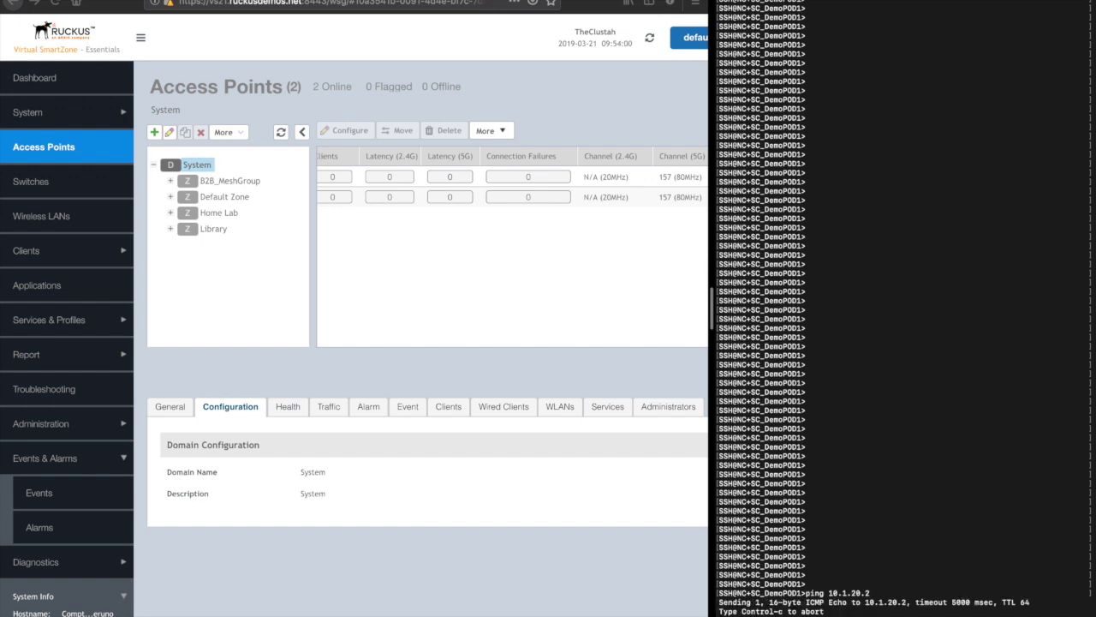
key("Return")
key("Return")
key("Return")
key("Return")
key("Return")
key("Return")
key("Return")
key("Return")
key("Return")
key("Return")
key("Return")
key("Return")
key("Return")
key("Return")
key("Return")
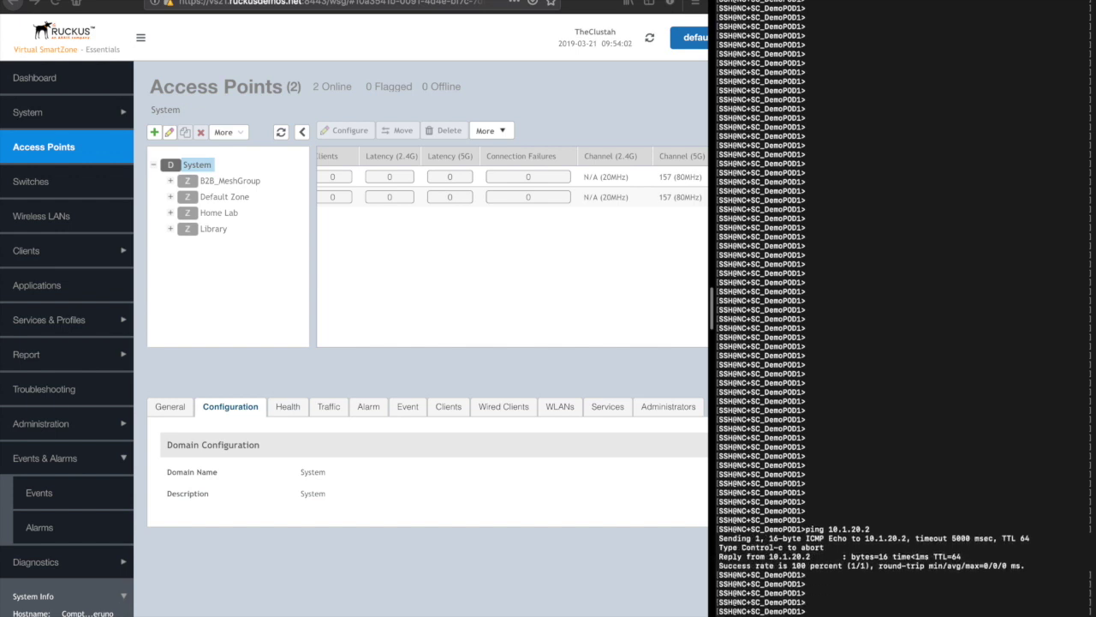
key("Return")
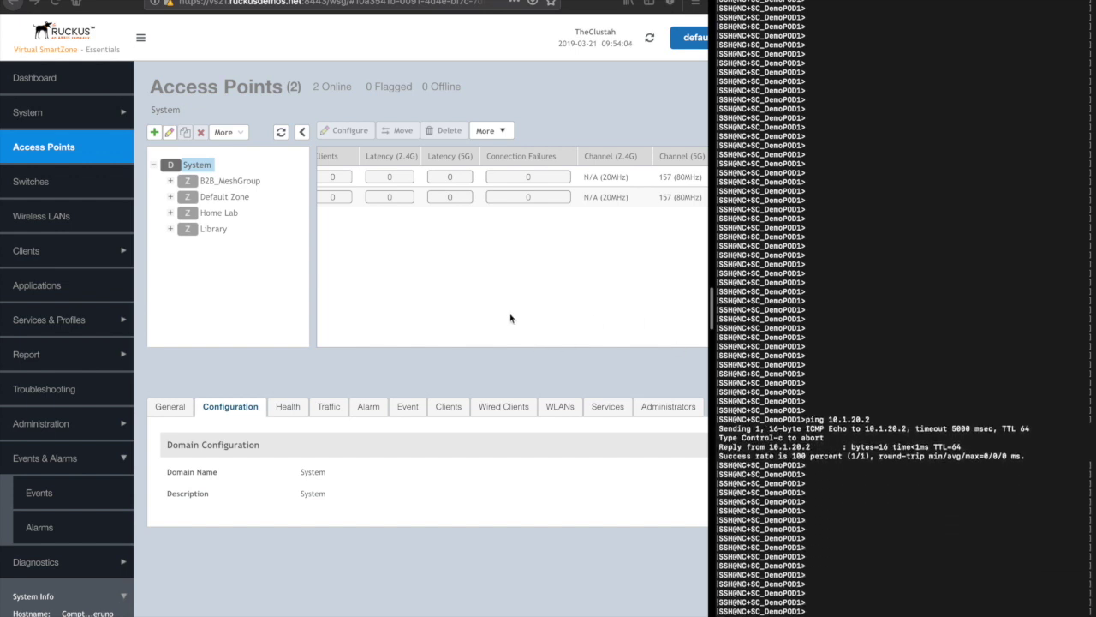
Step: Check Building_B's IP address in the access point table and ping 10.1.20.3 from the switch
scroll(500, 303, "left", 3)
scroll(500, 303, "left", 3)
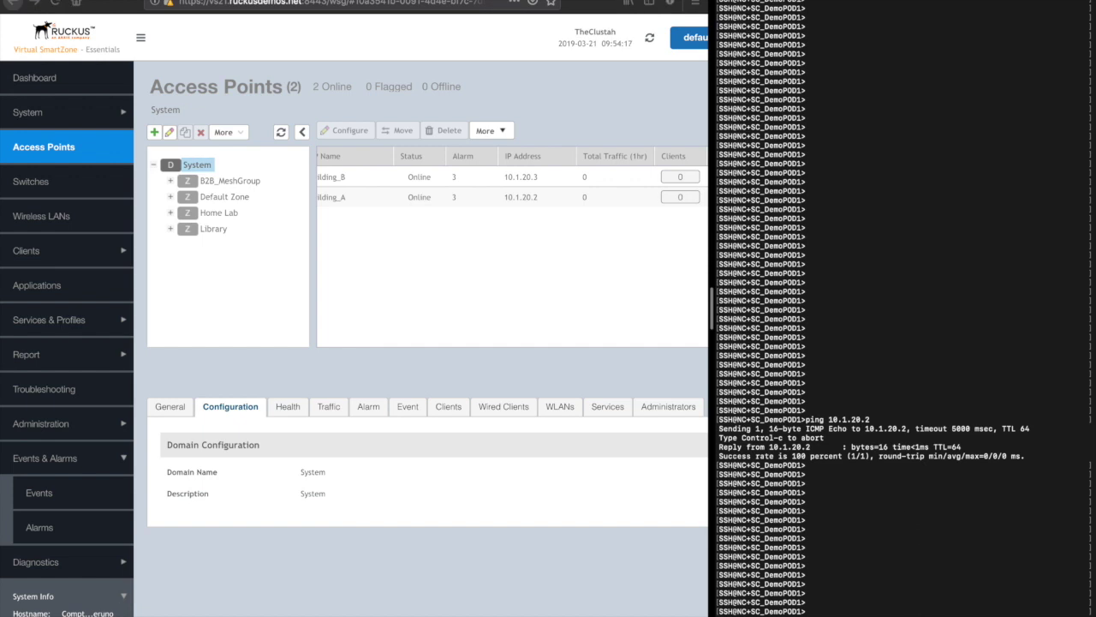
key("Up")
key("BackSpace")
type("3")
key("Return")
key("Return")
key("Return")
key("Return")
key("Return")
key("Return")
key("Return")
key("Return")
key("Return")
key("Return")
key("Return")
key("Return")
key("Return")
key("Return")
key("Return")
key("Return")
key("Return")
key("Return")
key("Return")
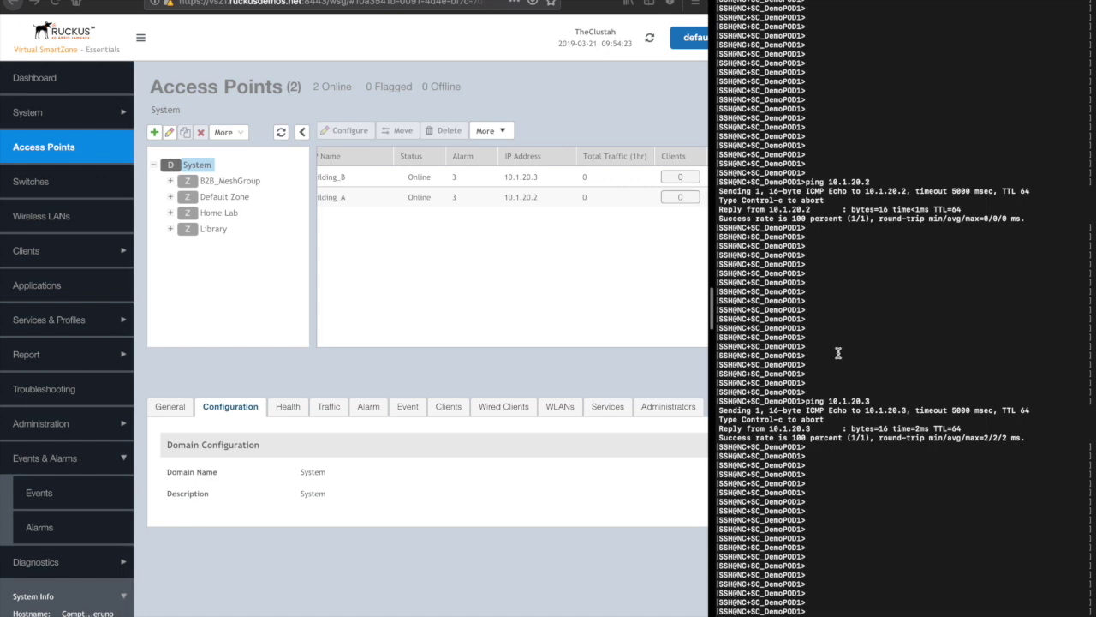
Step: Widen the browser over the terminal again and review the access points' channel columns
left_click_drag(711, 308, 991, 309)
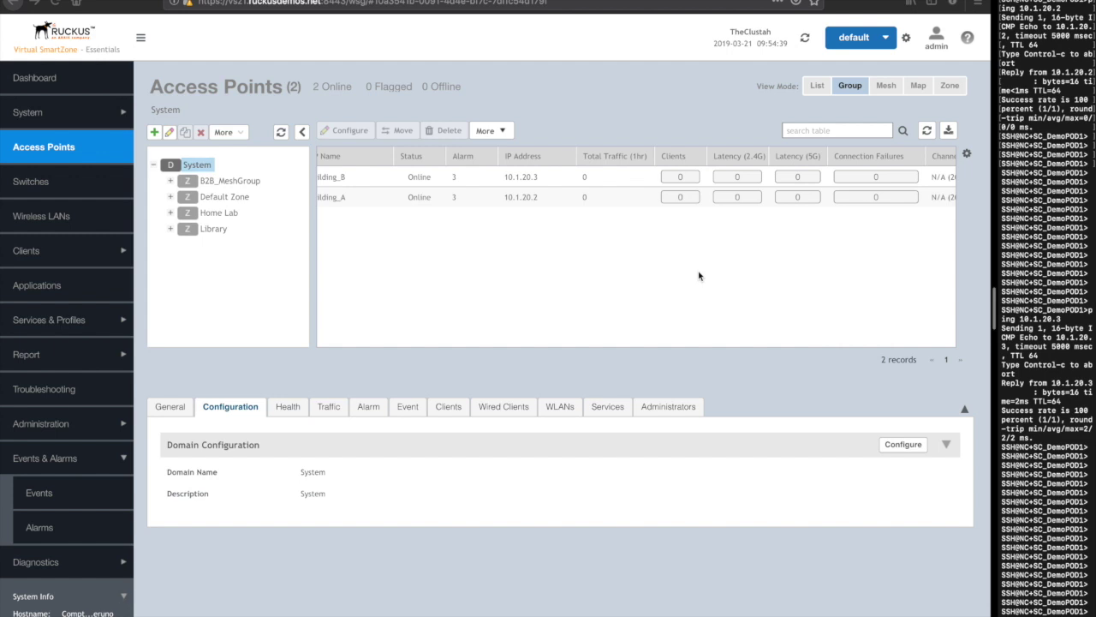
scroll(631, 278, "left", 5)
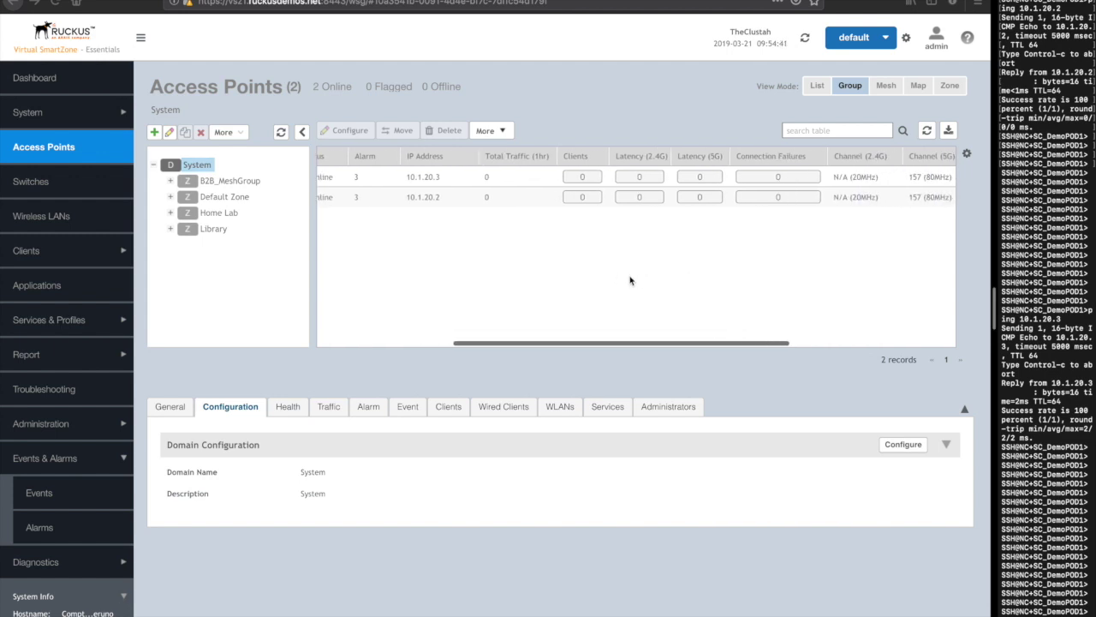